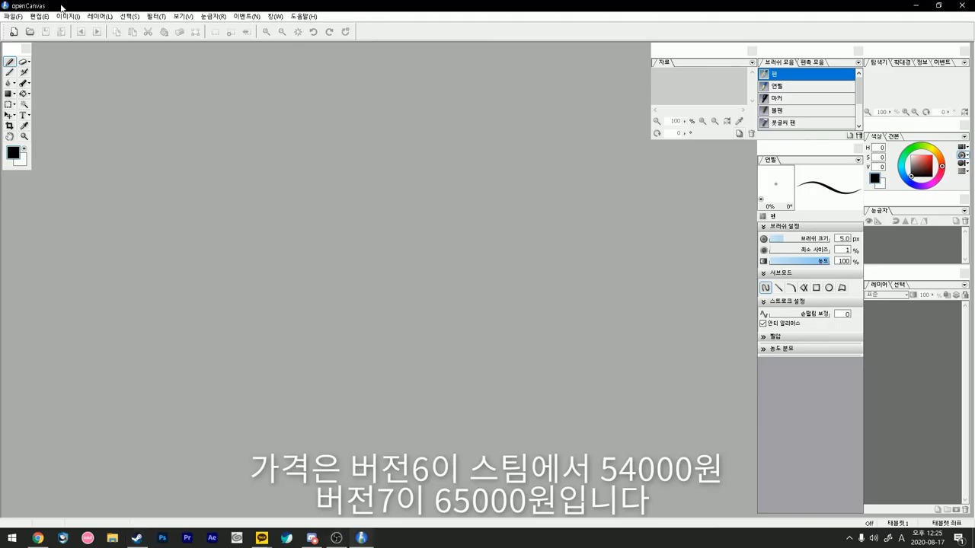
Step: Create a new landscape canvas with the QFHD 3840 × 2160 px preset, 350 pixel/inch resolution and a white background
left_click(15, 33)
left_click(496, 233)
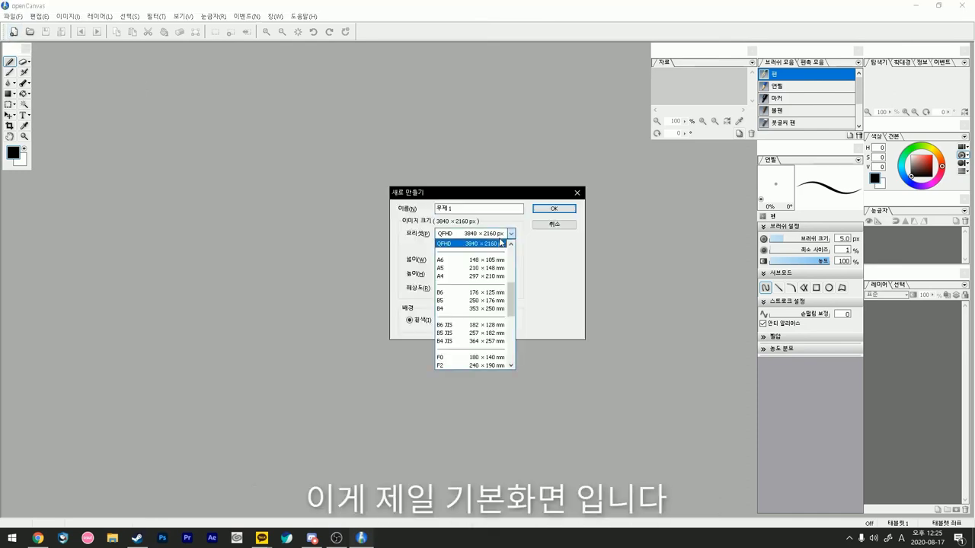
scroll(493, 296, "down", 5)
scroll(494, 296, "up", 5)
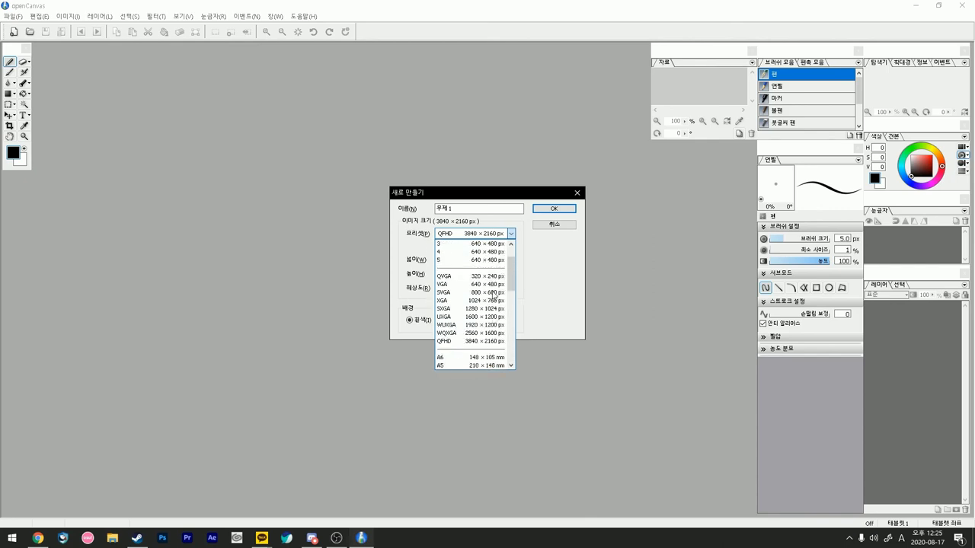
left_click(472, 342)
left_click(455, 248)
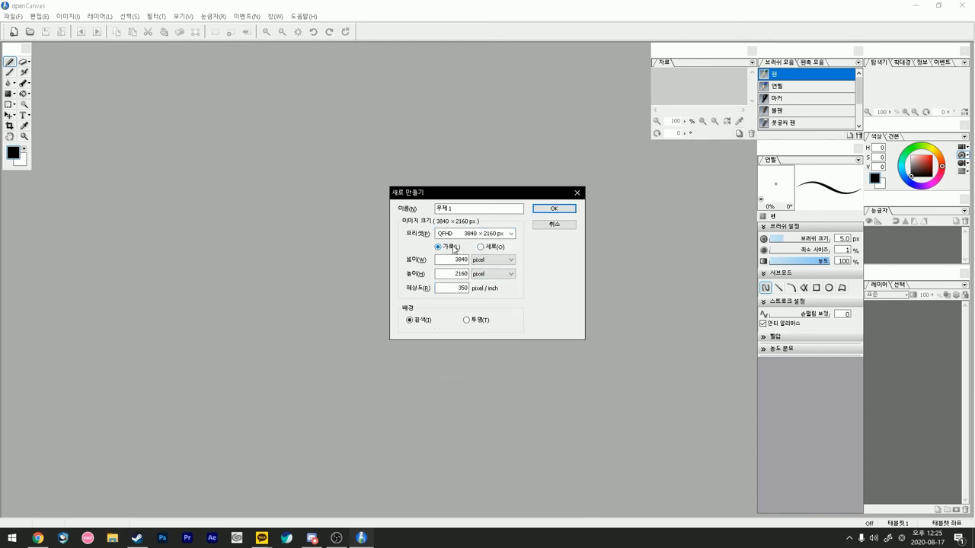
left_click(553, 209)
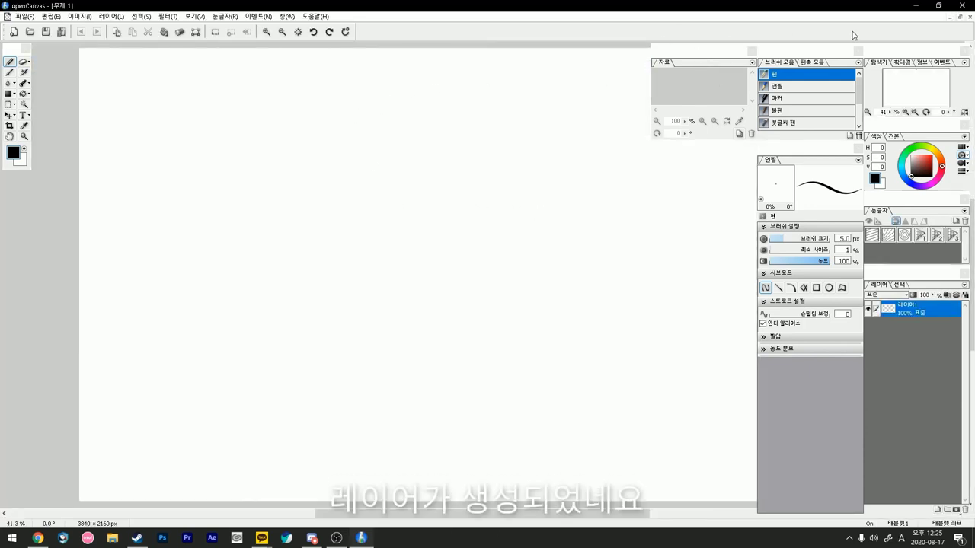
Step: Try switching between the drawing tools and test the eraser on the blank canvas
left_click(14, 55)
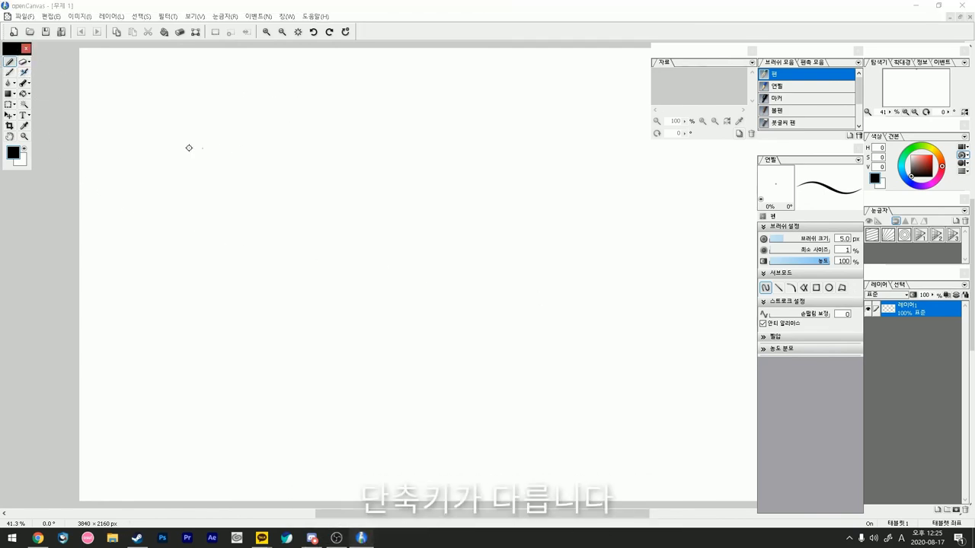
key("e")
key("b")
key("p")
key("b")
key("e")
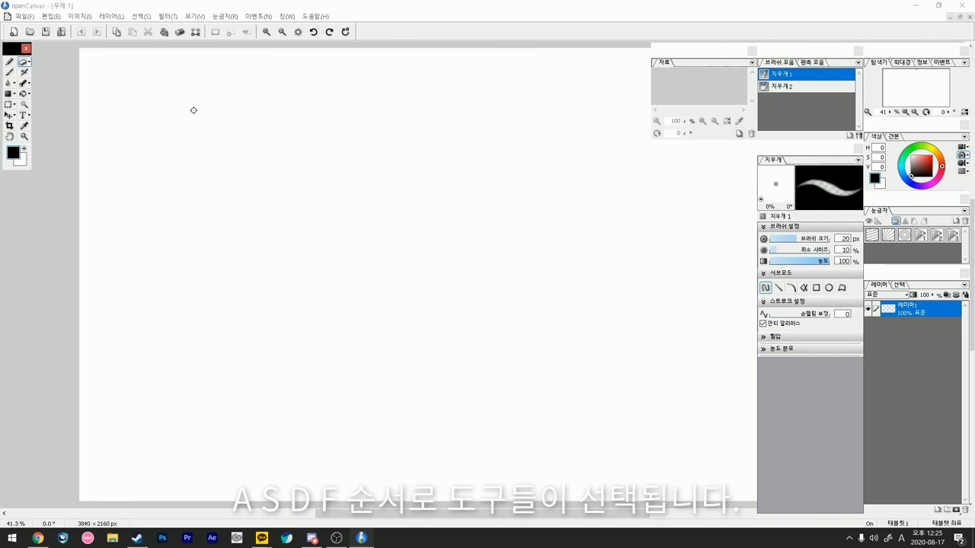
left_click(186, 131)
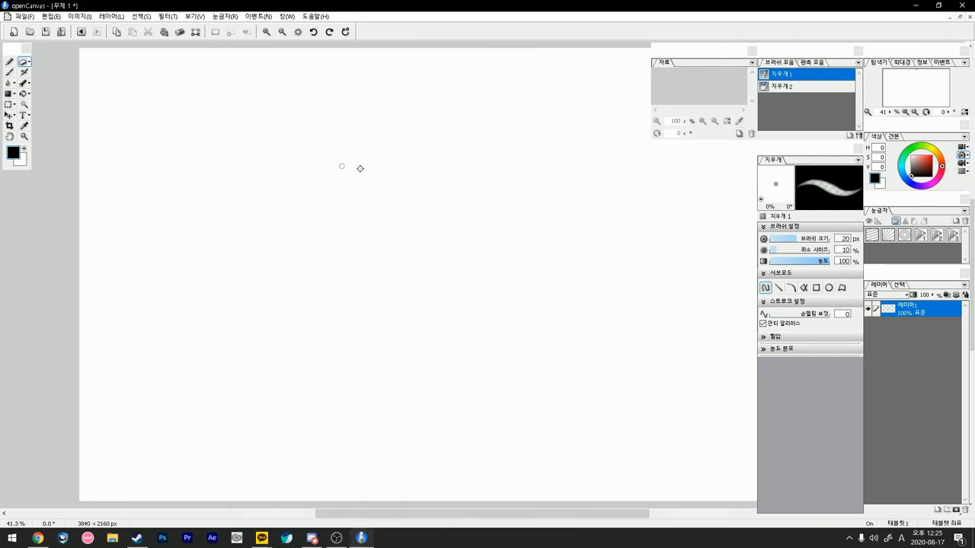
Step: Handwrite the letters A S D F in a row near the canvas's upper edge with the pen
key("p")
left_click_drag(182, 138, 207, 141)
left_click_drag(279, 100, 261, 139)
left_click_drag(330, 94, 333, 141)
mouse_move(403, 100)
left_mouse_down()
mouse_move(434, 98)
mouse_move(402, 147)
left_mouse_up()
key("g")
key("p")
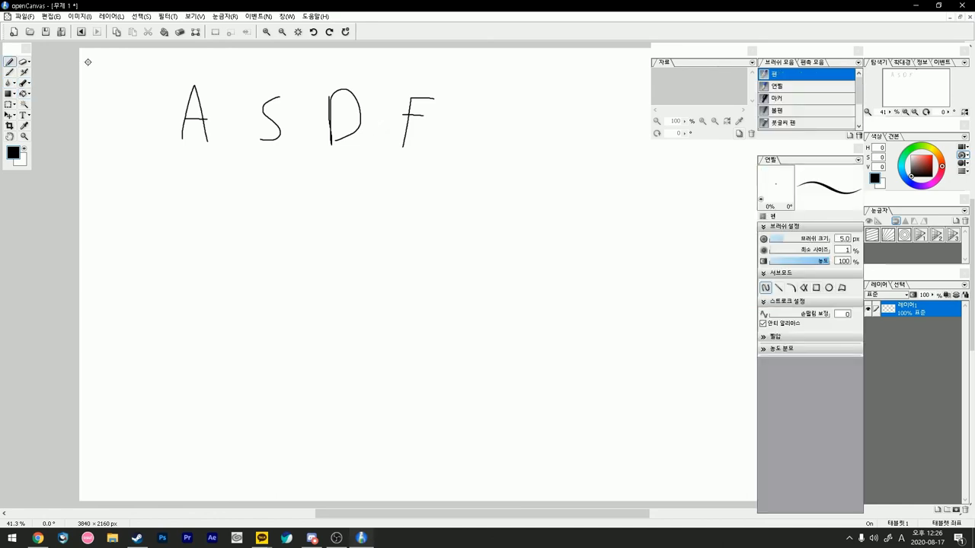
Step: Review the keyboard shortcut assignments for the menu commands and the tools, and leave the settings without changes
left_click(24, 16)
mouse_move(51, 22)
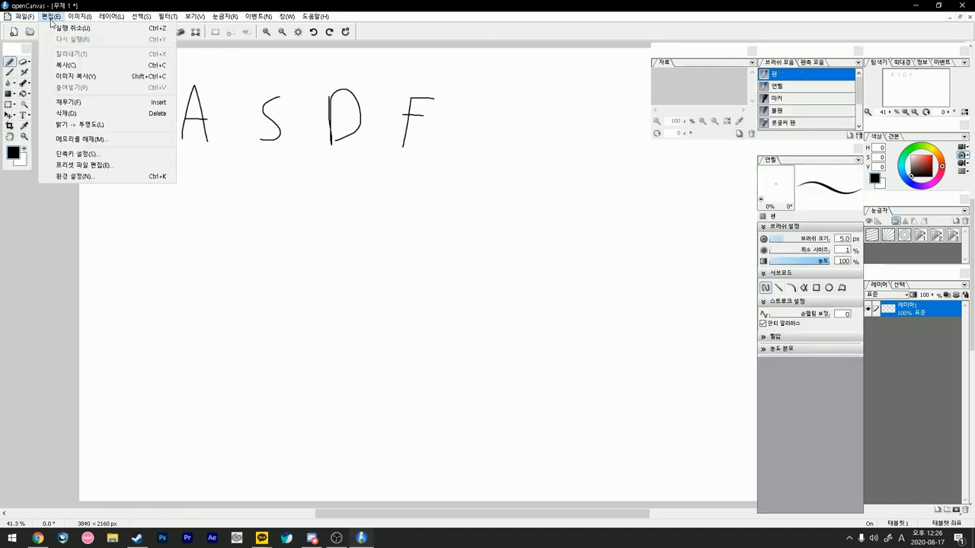
left_click(80, 154)
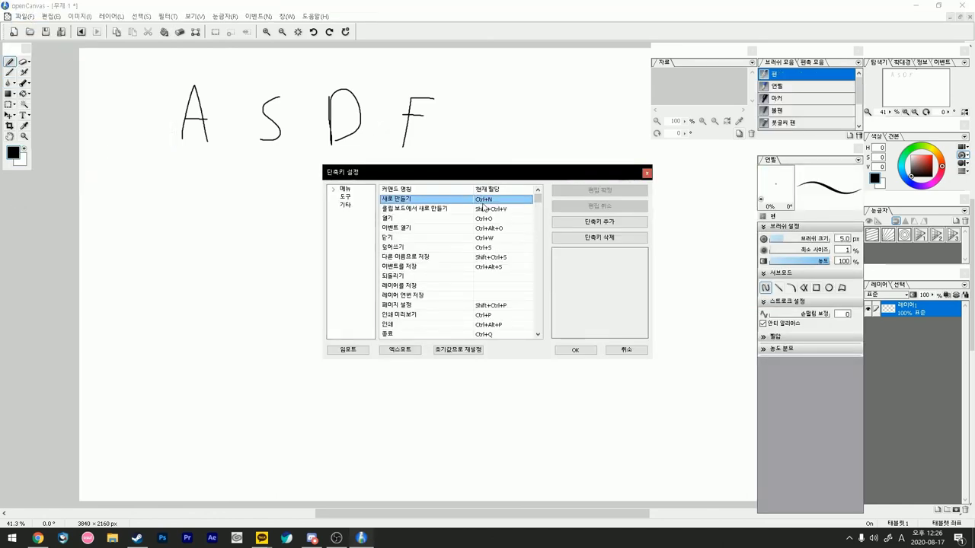
scroll(506, 246, "down", 10)
scroll(506, 246, "up", 10)
left_click(344, 197)
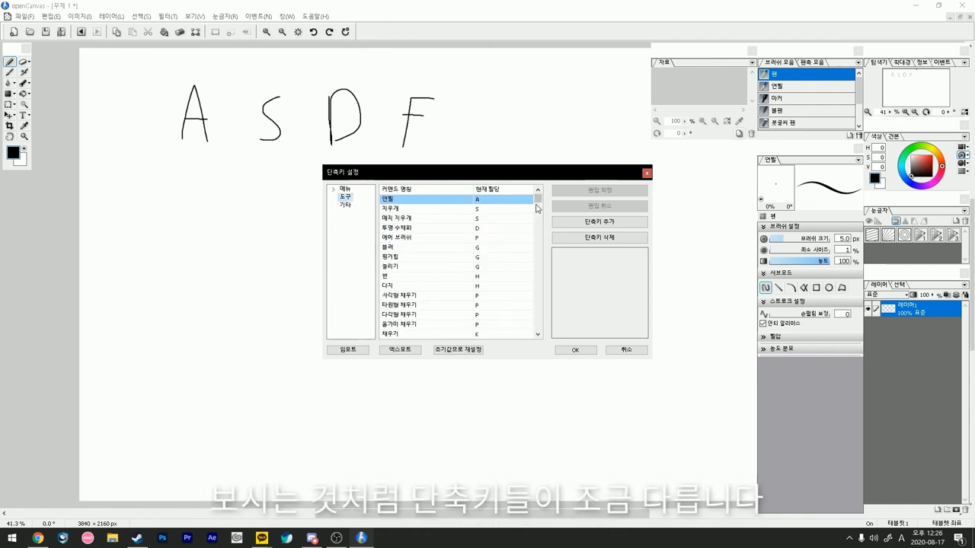
mouse_move(537, 199)
left_mouse_down()
mouse_move(534, 331)
mouse_move(536, 197)
left_mouse_up()
left_click(623, 350)
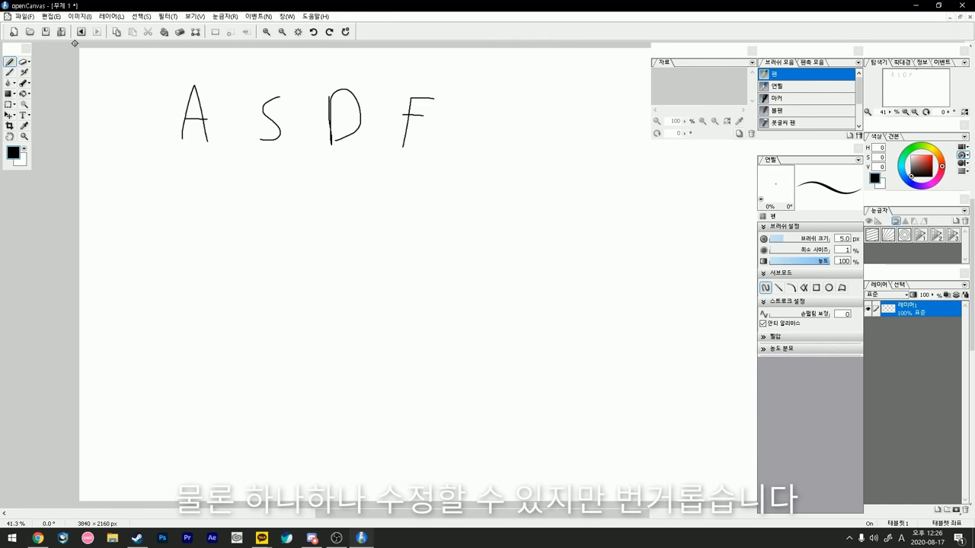
Step: Undo the handwritten letters stroke by stroke until the canvas is blank
left_click(81, 32)
left_click(81, 32)
left_click(81, 32)
left_click(82, 32)
left_click(81, 32)
left_click(81, 32)
left_click(82, 32)
left_click(81, 32)
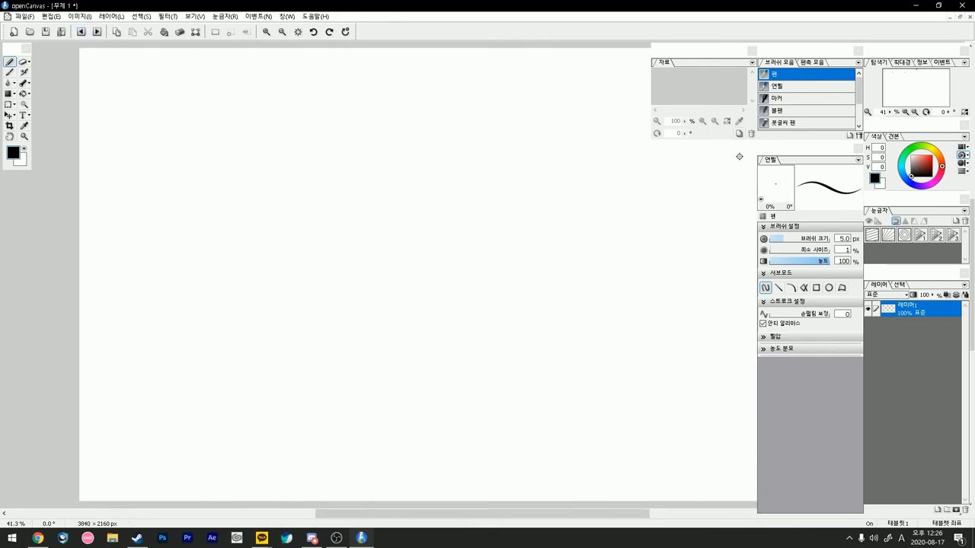
Step: Try the parallel line ruler with a diagonal pen stroke across the canvas and undo the stroke
left_click(873, 236)
left_click_drag(798, 176, 800, 172)
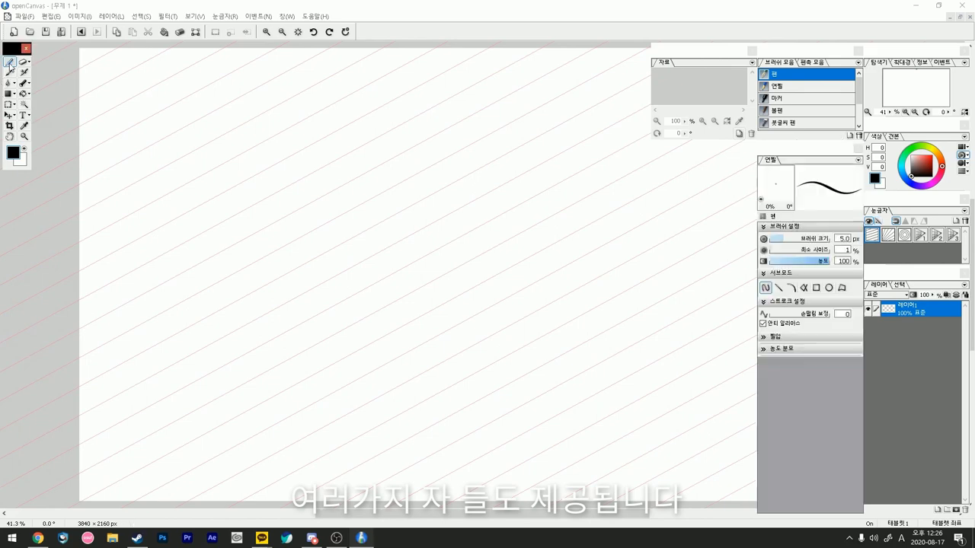
left_click_drag(281, 290, 560, 140)
key("ctrl+z")
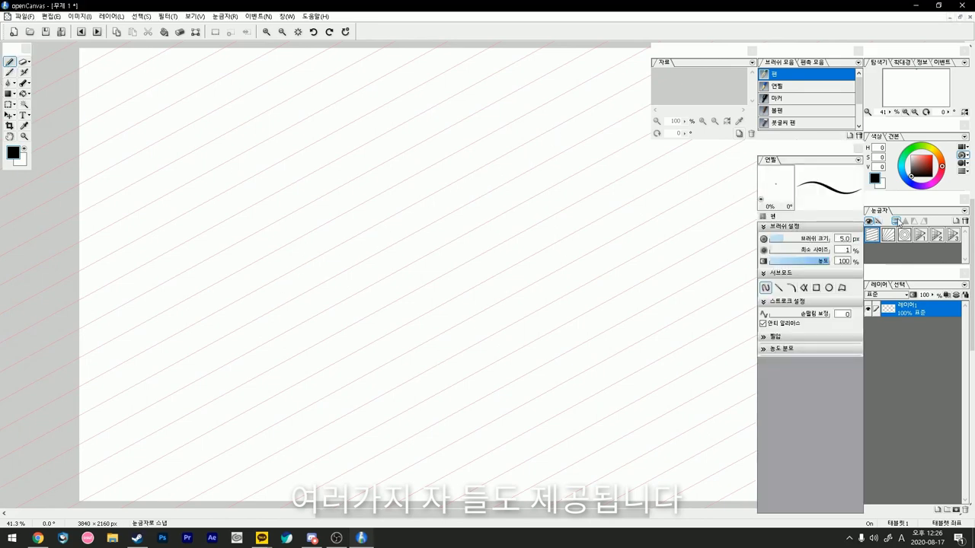
Step: Activate the one-point perspective ruler in place of the parallel ruler and widen its floor grid on both sides
left_click(873, 235)
left_click(889, 236)
left_click(888, 235)
left_click(920, 235)
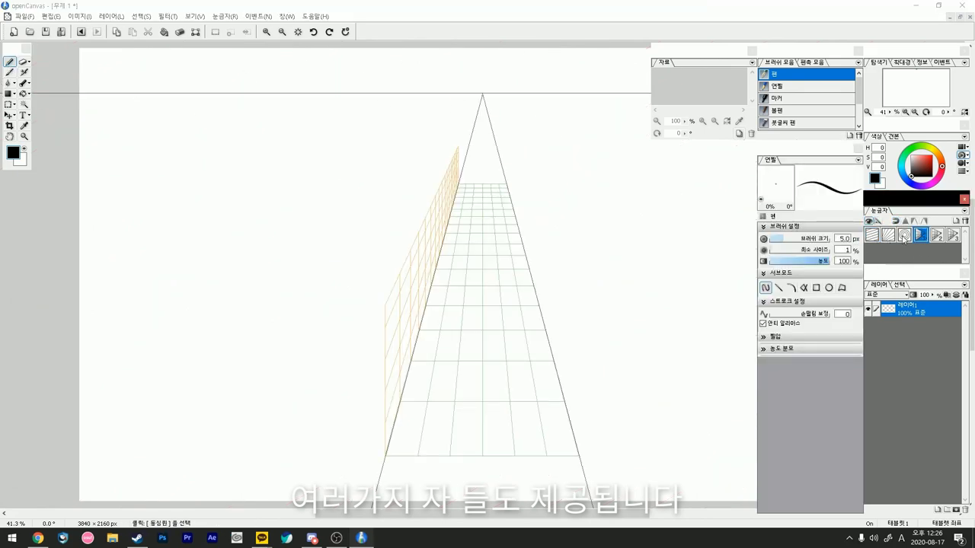
left_click_drag(573, 164, 613, 161)
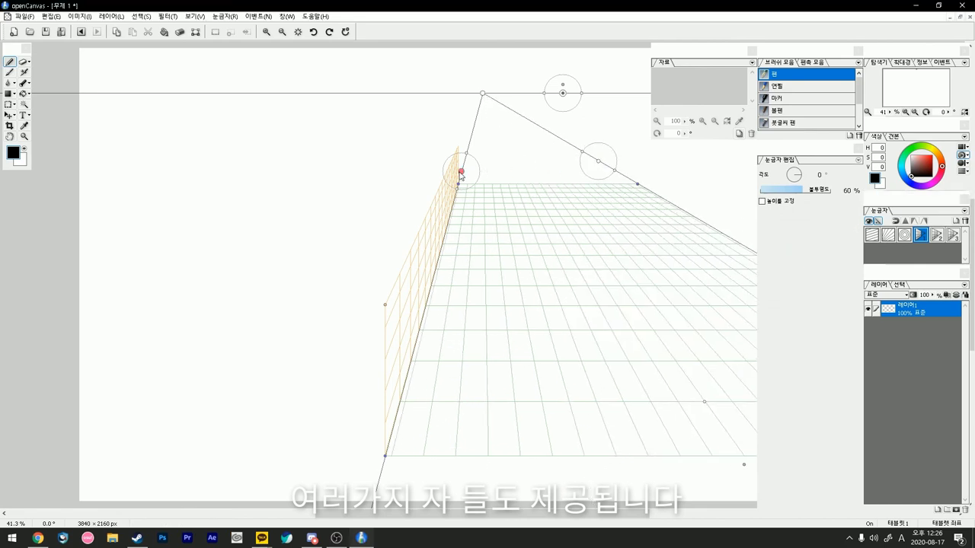
left_click_drag(463, 162, 400, 161)
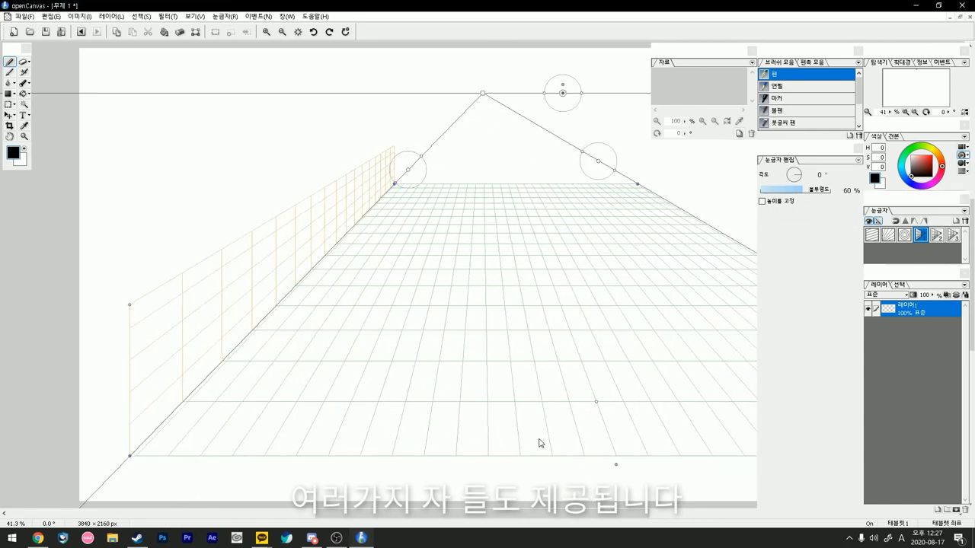
Step: Reshape the perspective ruler's floor and wall grids, shift its vanishing point and tilt the horizon to 7°
left_click_drag(621, 469, 595, 387)
left_click_drag(131, 307, 95, 191)
left_click_drag(566, 86, 583, 109)
left_click_drag(582, 145, 585, 142)
left_click_drag(409, 130, 412, 168)
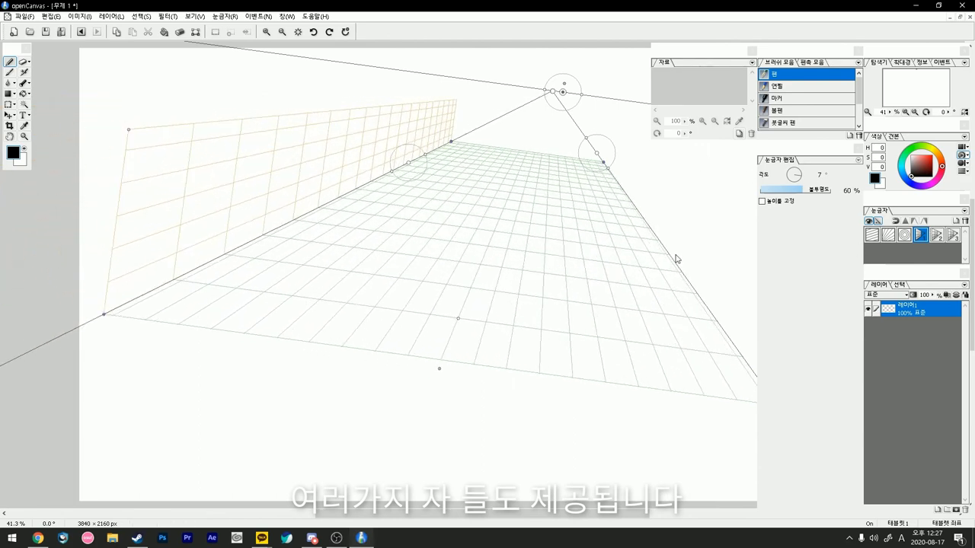
Step: Leave perspective ruler editing and turn the ruler off so the canvas is clear
left_click(895, 222)
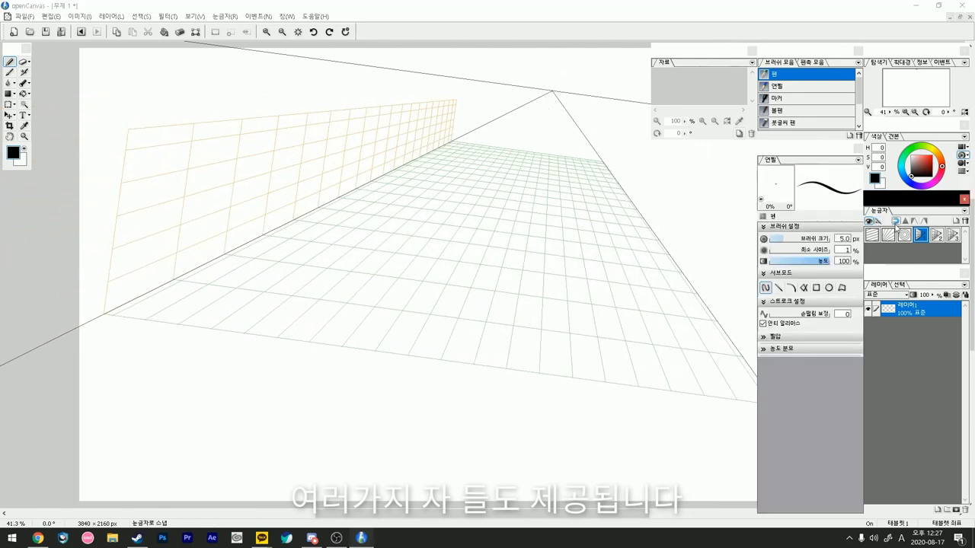
left_click(918, 238)
left_click(917, 239)
left_click(917, 238)
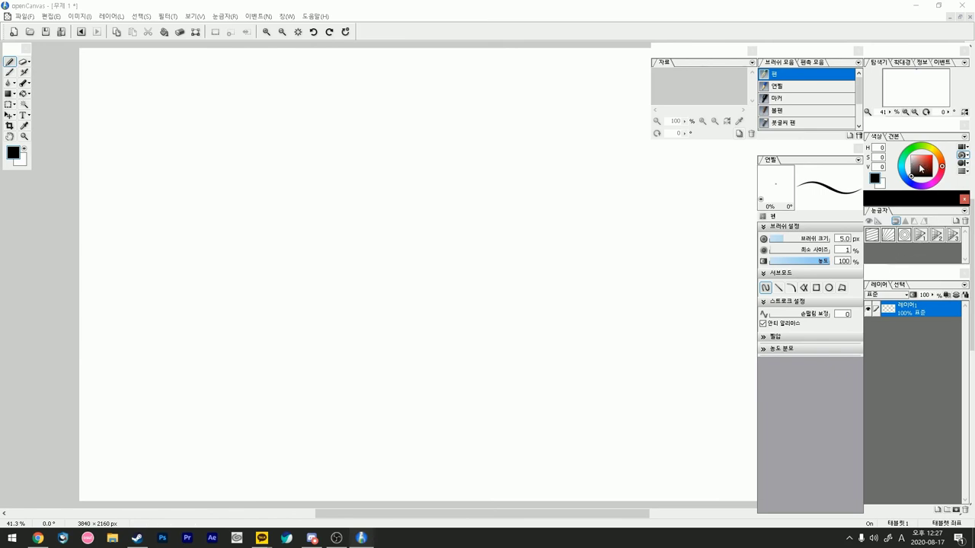
Step: Float the color panel over the canvas, enlarge it and set the hue to 62
left_click_drag(915, 150, 500, 113)
left_click_drag(548, 179, 593, 231)
left_click_drag(520, 113, 523, 166)
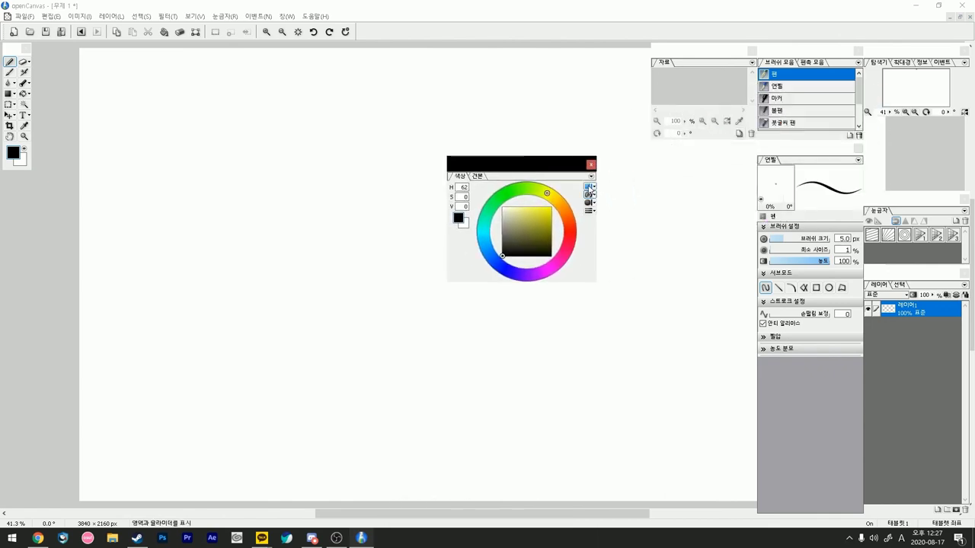
Step: Try the color panel's other display modes, including the RGB sliders with spectrum area and the triangular HSL wheel
left_click(590, 193)
left_click(589, 202)
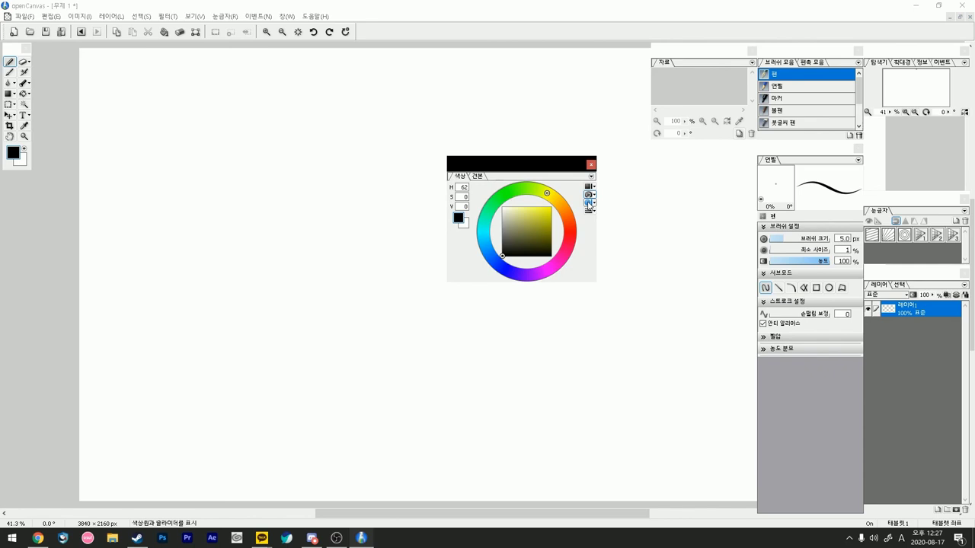
left_click(589, 203)
left_click(590, 198)
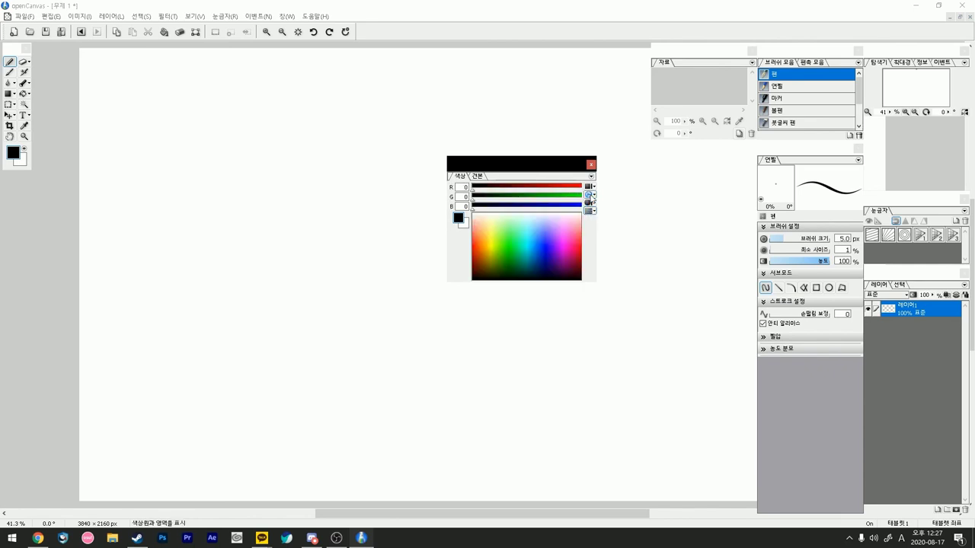
left_click(591, 196)
left_click(593, 196)
left_click(605, 217)
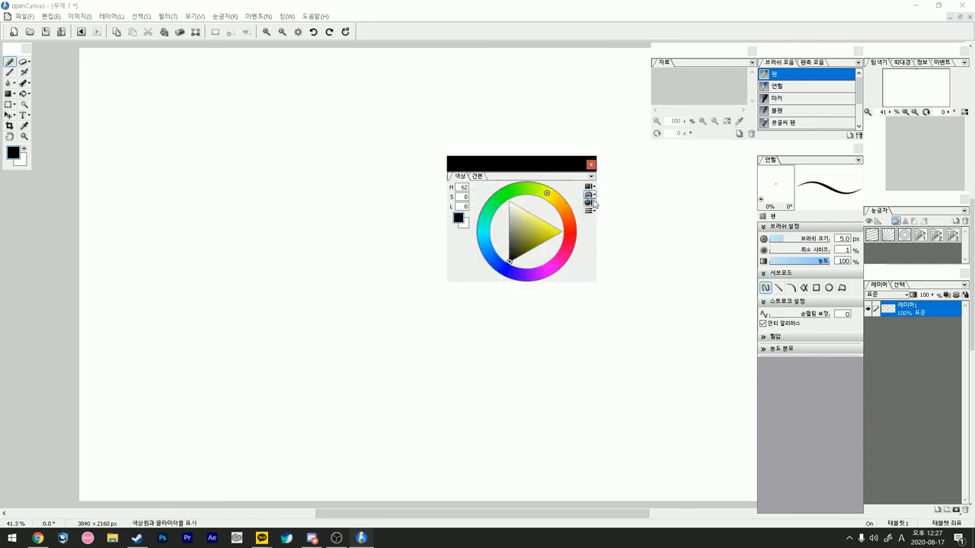
Step: Restore the square HSV color wheel and return the color panel to its dock at its smaller size
left_click(593, 197)
left_click(599, 201)
left_click_drag(559, 168, 928, 130)
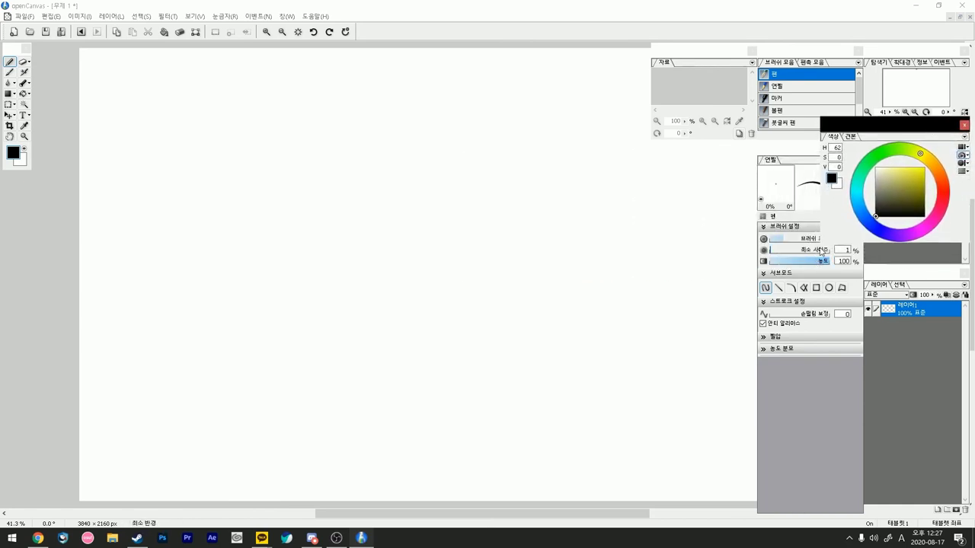
left_click_drag(820, 240, 869, 190)
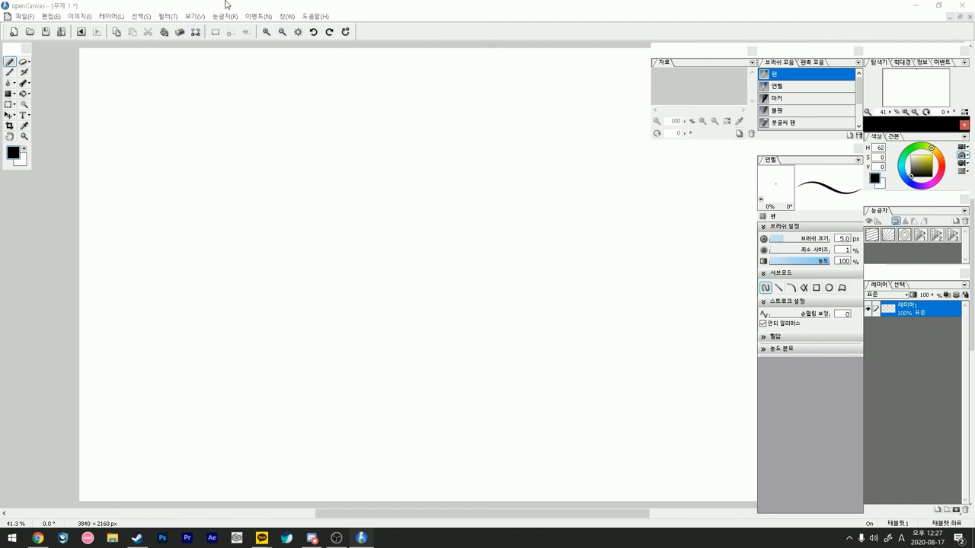
Step: Examine the available event recording, image, layer, selection, filter and view commands, and the layer blending modes
left_click(257, 16)
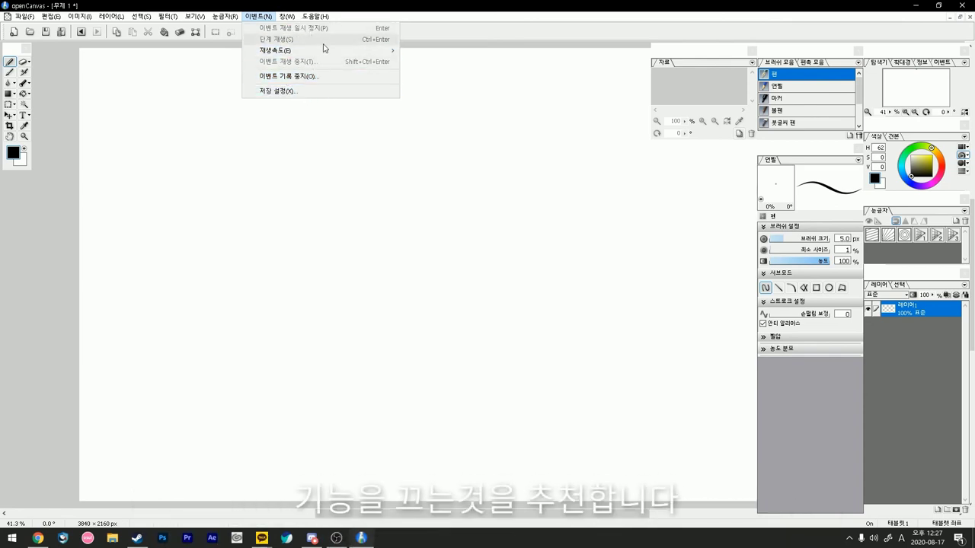
left_click(387, 8)
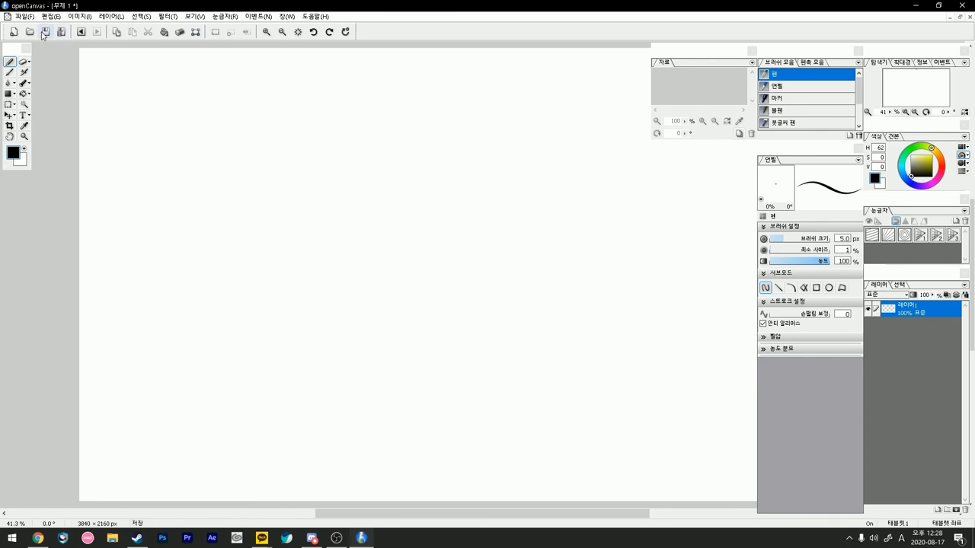
left_click(79, 16)
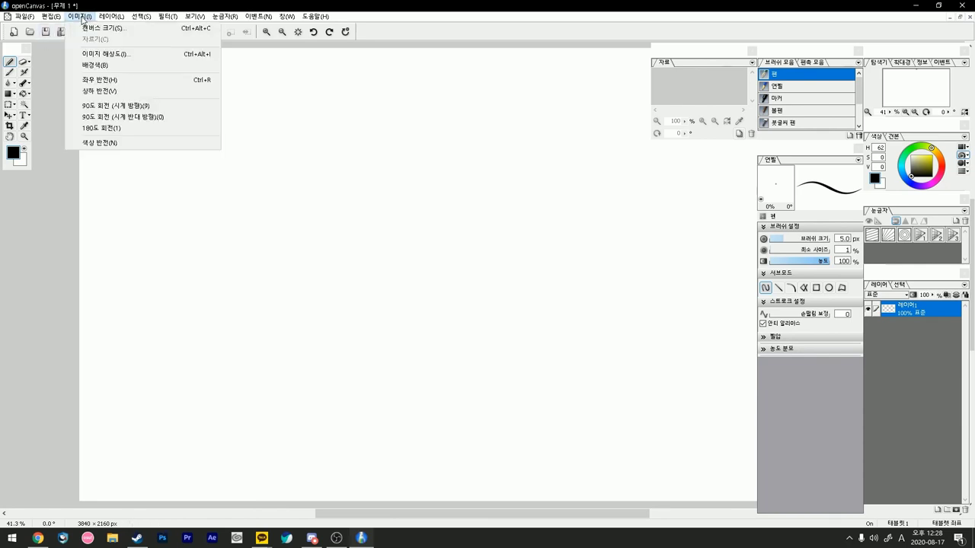
mouse_move(104, 20)
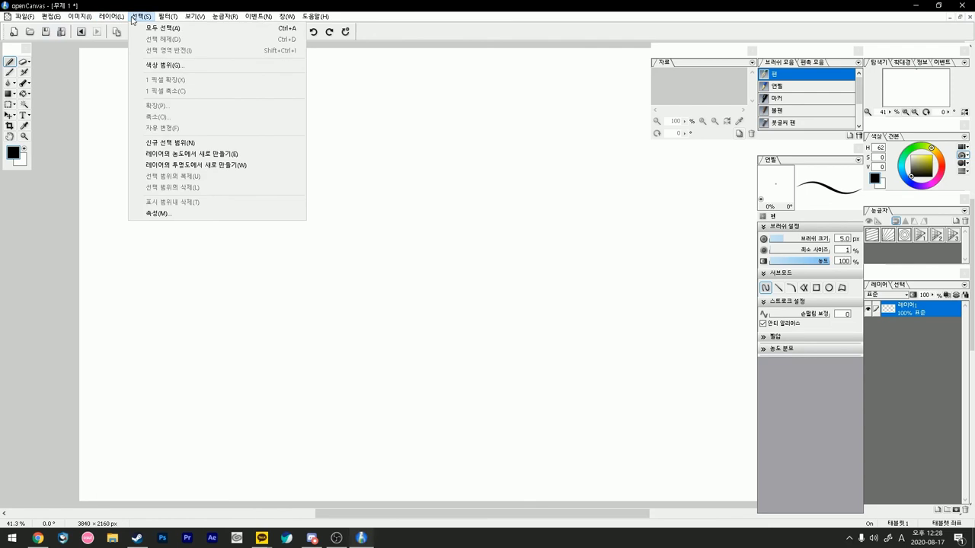
mouse_move(168, 19)
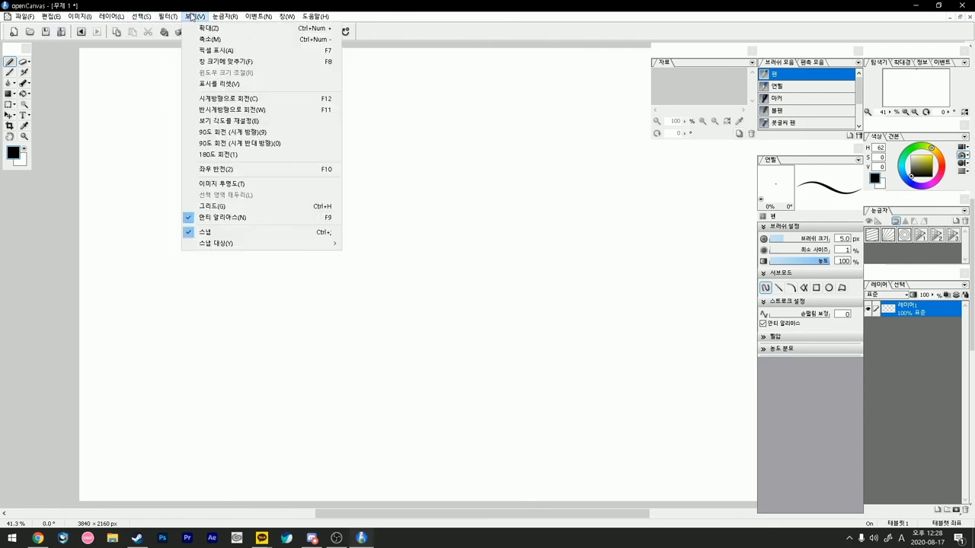
left_click(60, 189)
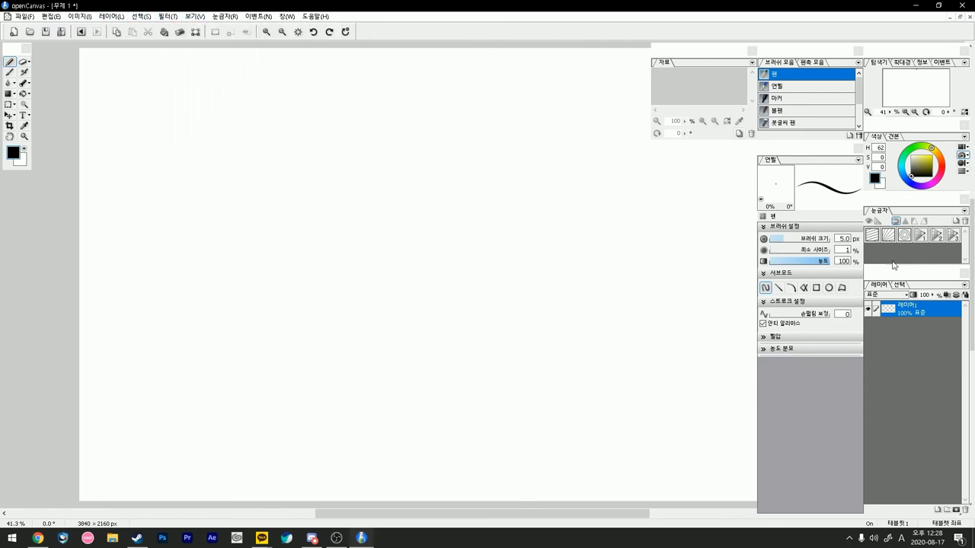
left_click(890, 295)
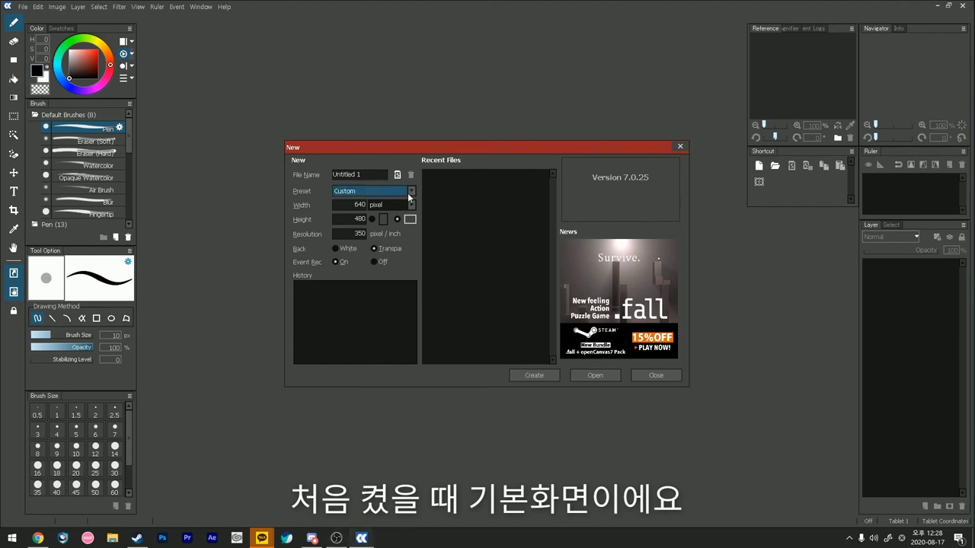
Step: Create a new canvas from the QFHD preset (3840 x 2160 px) with a white background and event recording off
left_click(408, 196)
scroll(391, 241, "down", 5)
scroll(391, 241, "up", 4)
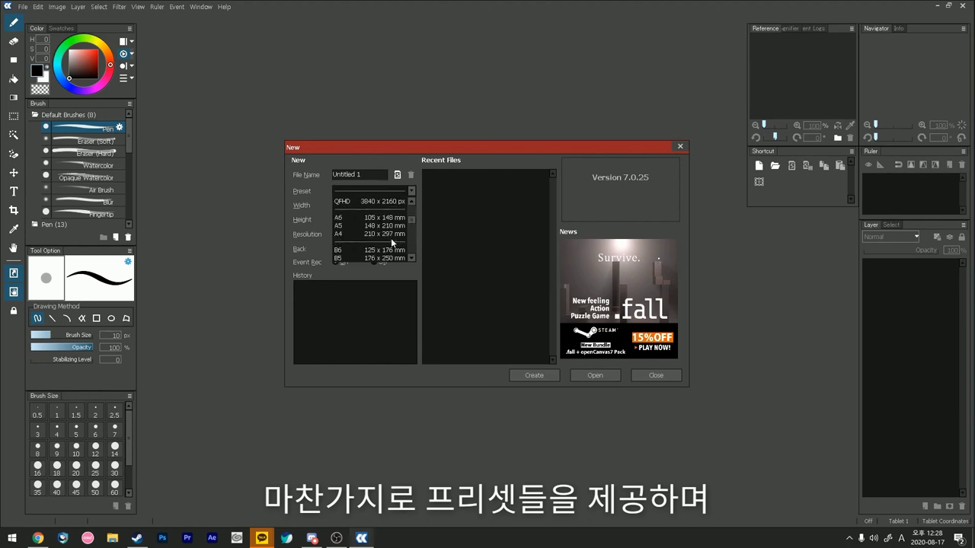
left_click(369, 201)
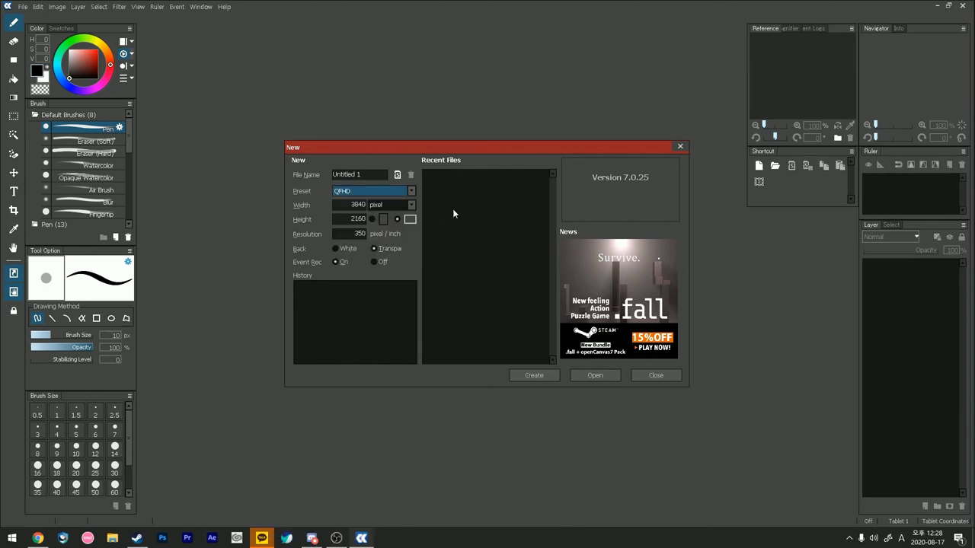
left_click(335, 249)
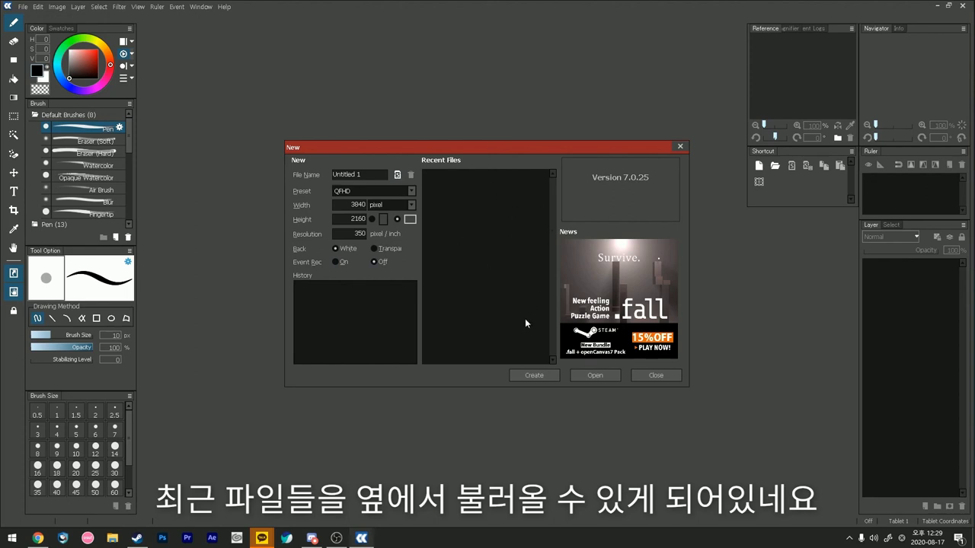
left_click(531, 377)
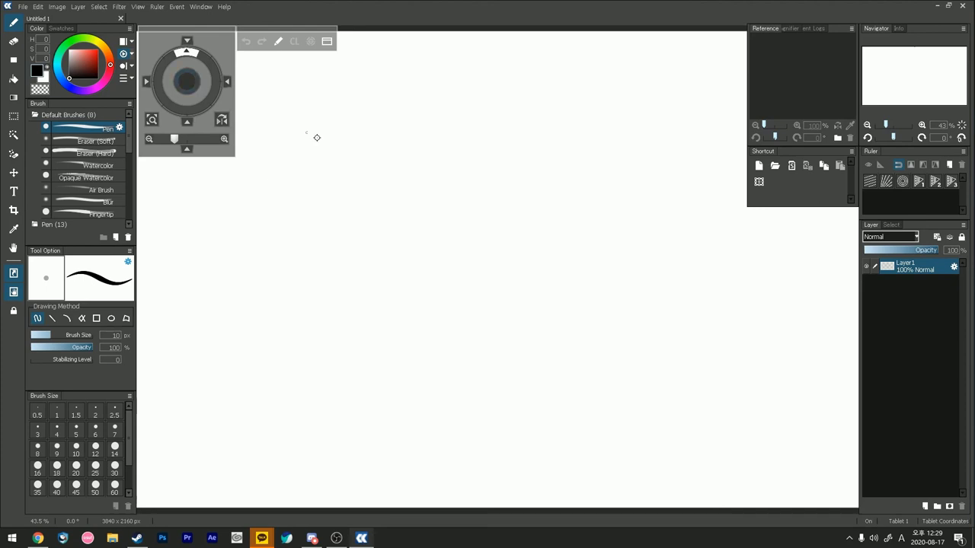
Step: Draw a test circle with the Pen brush in the upper middle of the canvas and undo it
key("space")
left_click_drag(600, 181, 478, 291)
mouse_move(482, 154)
left_mouse_down()
mouse_move(500, 197)
mouse_move(479, 210)
mouse_move(450, 205)
mouse_move(451, 177)
mouse_move(479, 158)
mouse_move(498, 159)
mouse_move(473, 160)
mouse_move(519, 156)
mouse_move(520, 260)
mouse_move(407, 218)
mouse_move(460, 136)
left_mouse_up()
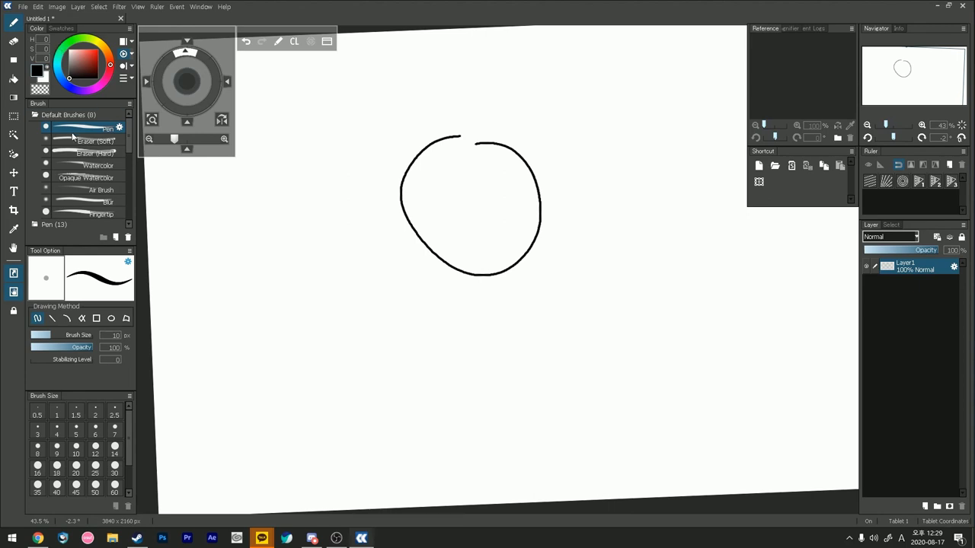
left_click(246, 42)
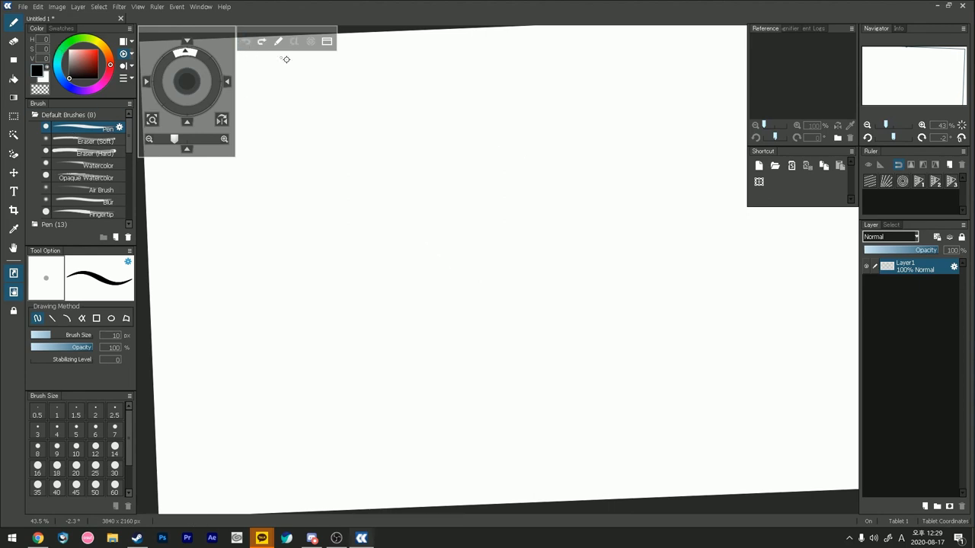
Step: Pan the canvas in all four directions with the pop-up navigation pad and reset the view rotation to 0°
right_click(500, 166)
right_click(493, 113)
left_click(495, 73)
left_click(534, 114)
left_click(494, 153)
left_click(454, 113)
left_click(493, 83)
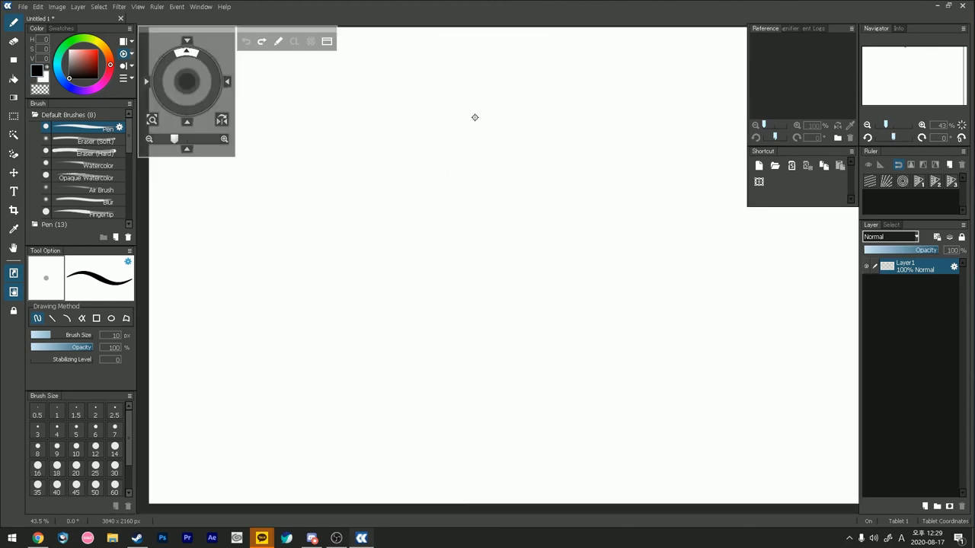
Step: Try the radial, concentric, one-point and two-point perspective and parallel line rulers, and switch the ruler off
left_click(887, 183)
left_click(903, 182)
left_click(919, 182)
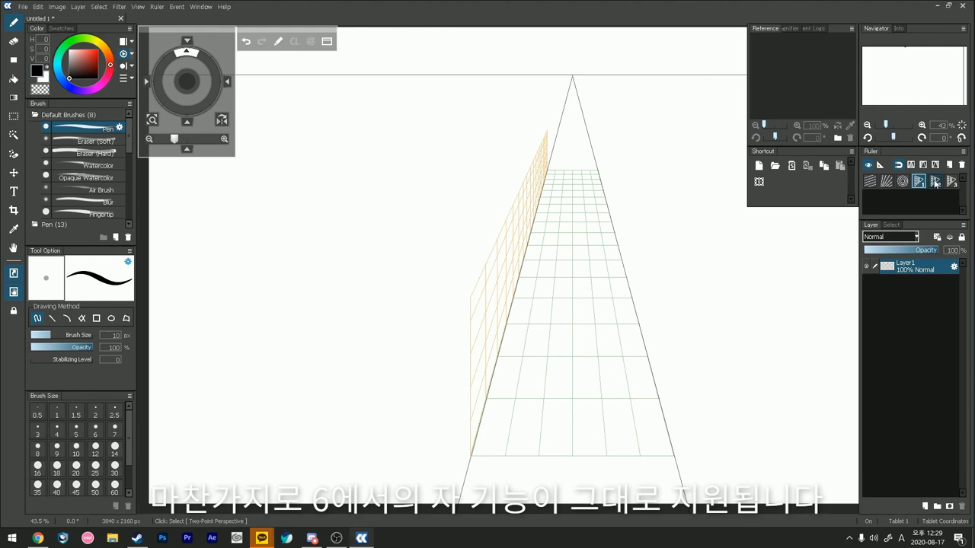
left_click(934, 181)
left_click(872, 182)
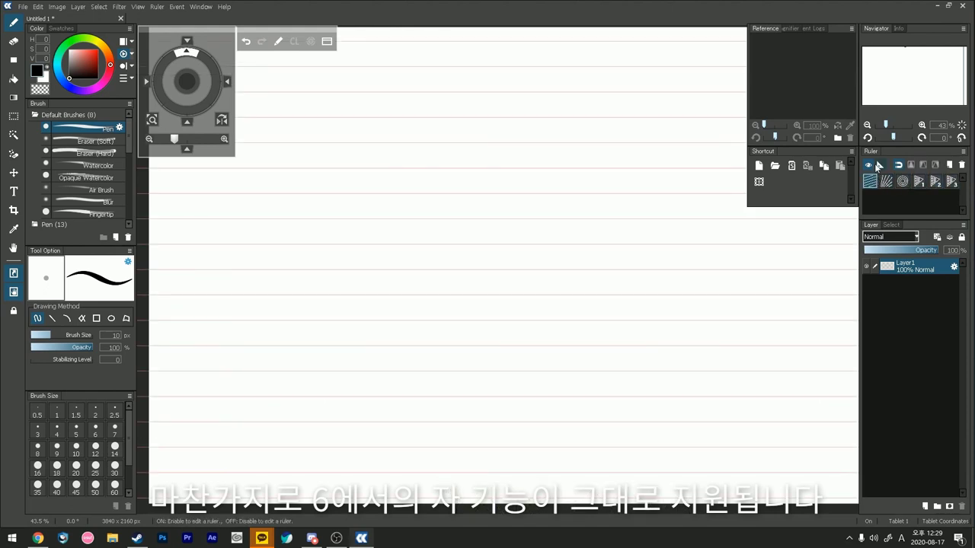
left_click(871, 182)
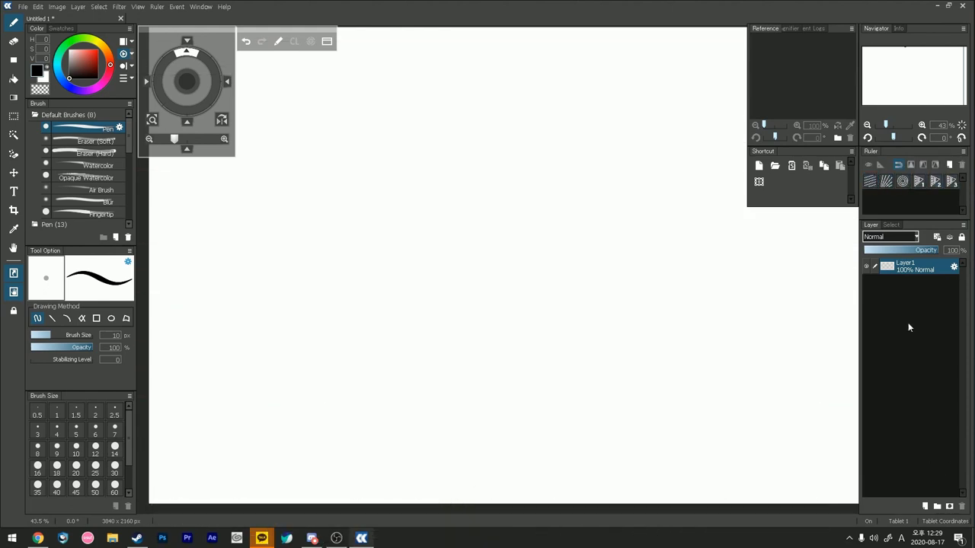
Step: Examine the blending modes available for Layer1 without changing its mode
left_click(890, 237)
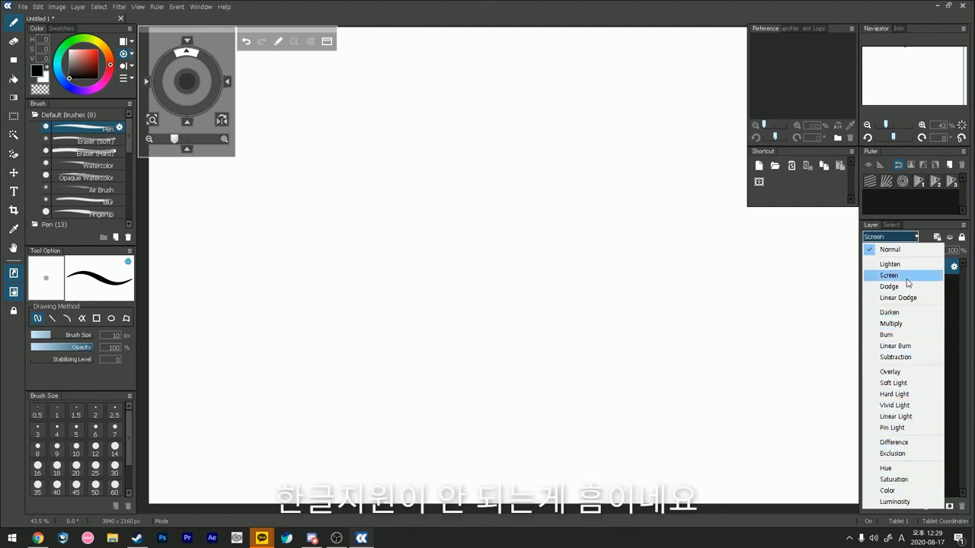
left_click(949, 305)
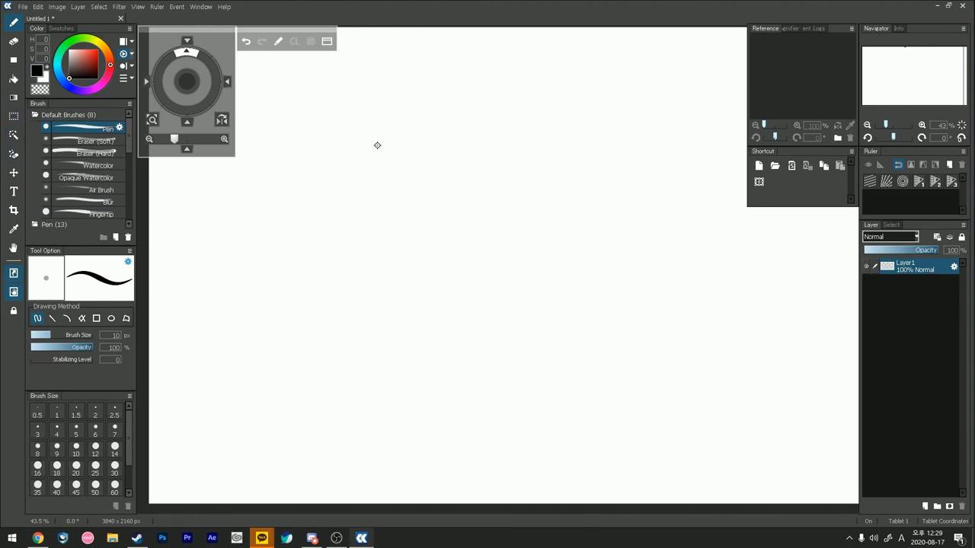
Step: Switch through the Eraser, Gradient, Text and Magic Wand tools and return to the Pen brush
key("e")
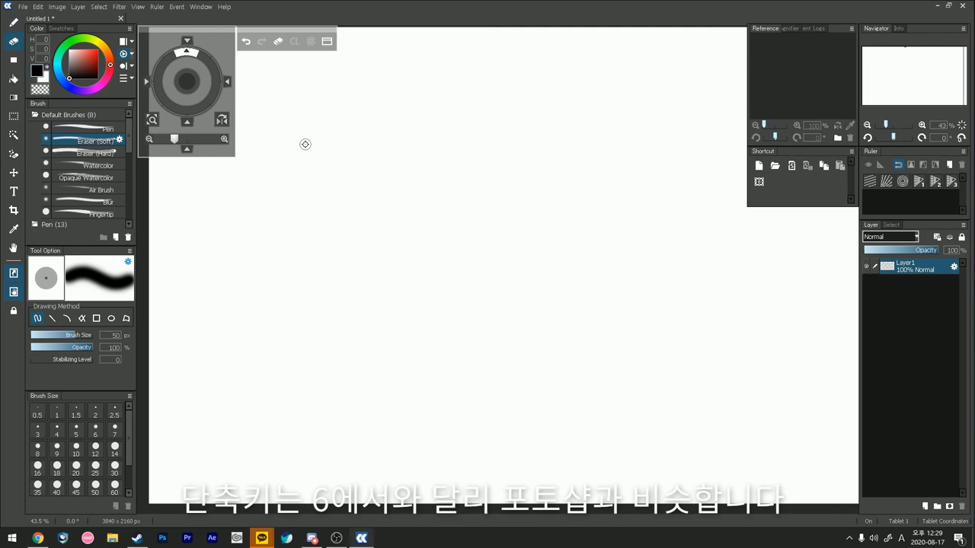
key("g")
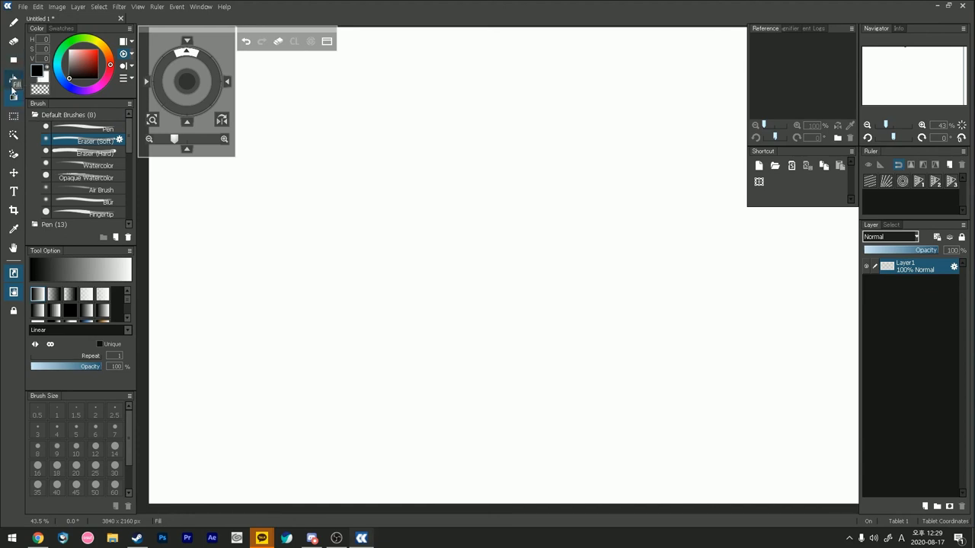
key("t")
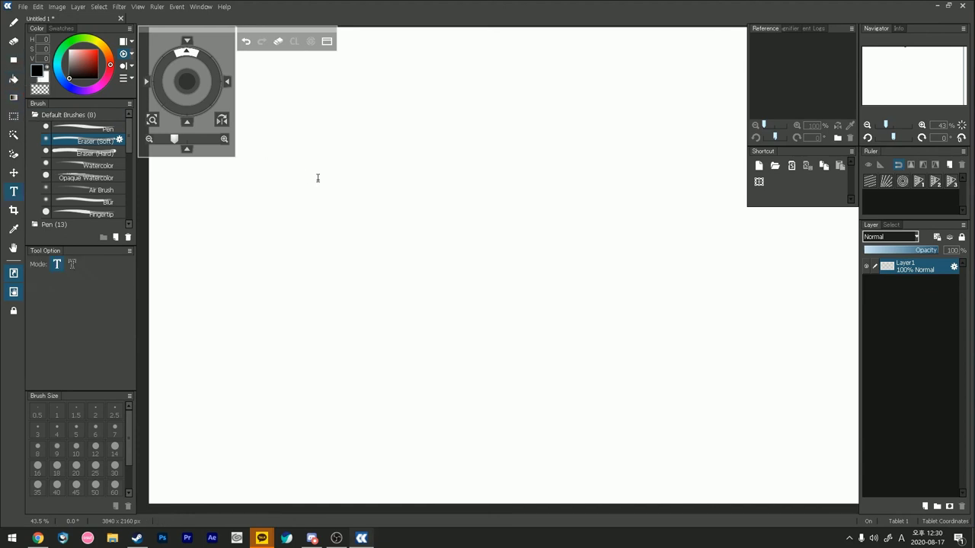
key("w")
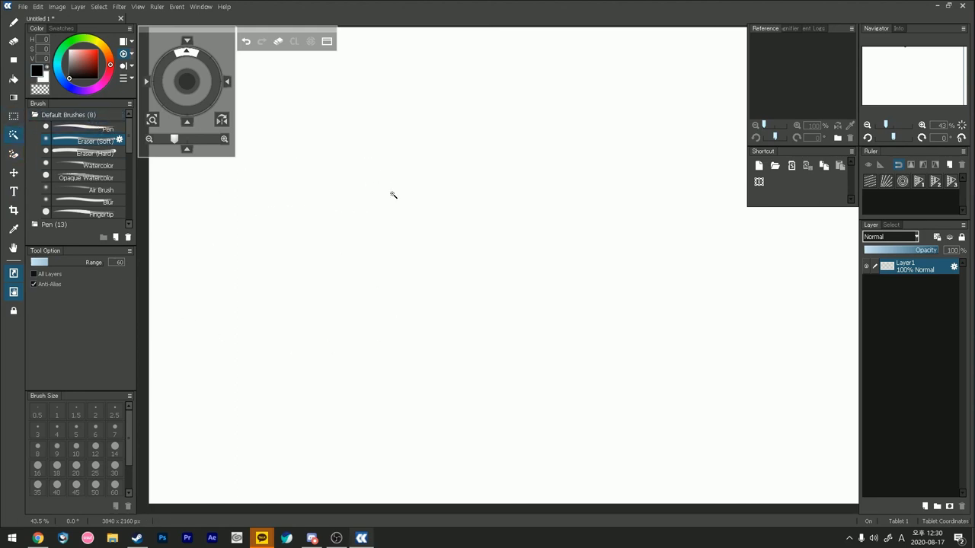
key("b")
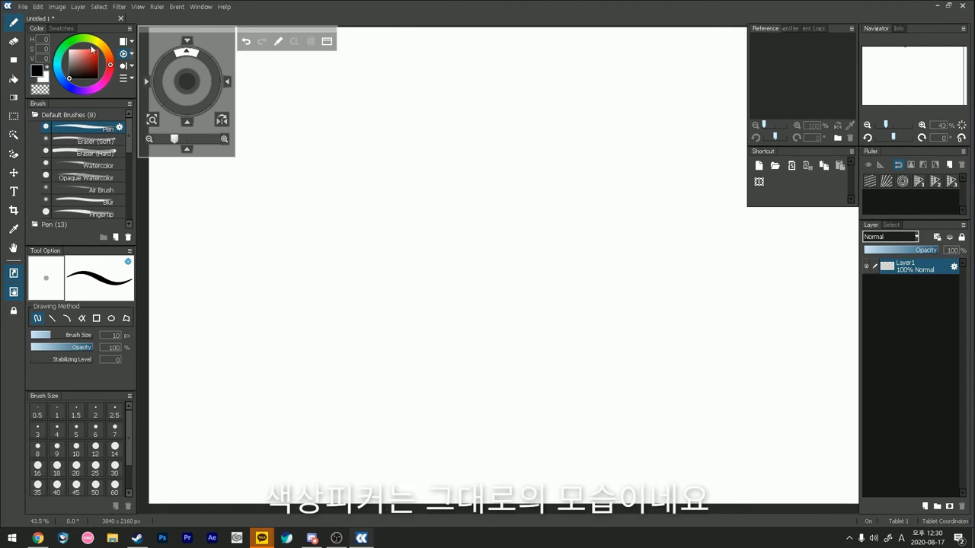
Step: Try the color panel's other display modes including the RGB sliders, restore the HSV wheel and check the swatches
left_click(131, 52)
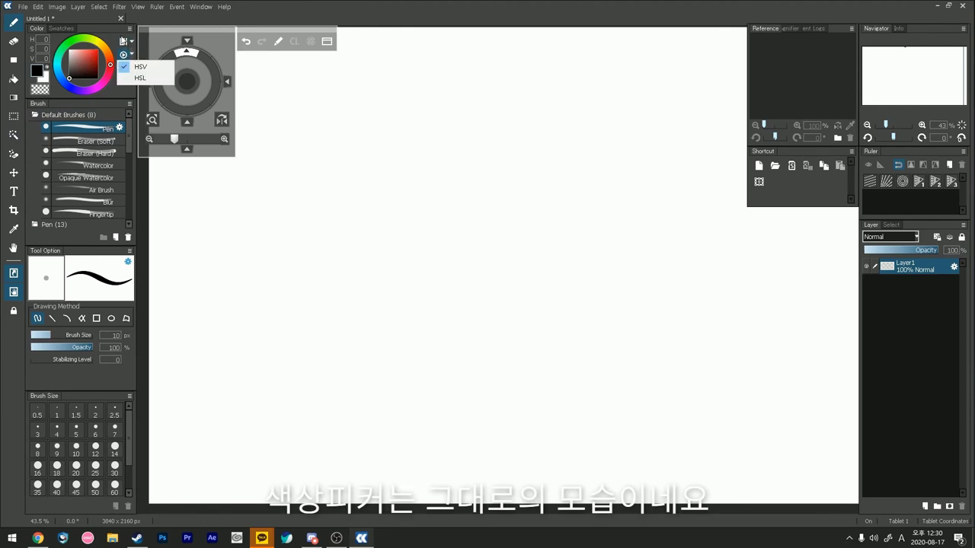
left_click(125, 67)
left_click(124, 79)
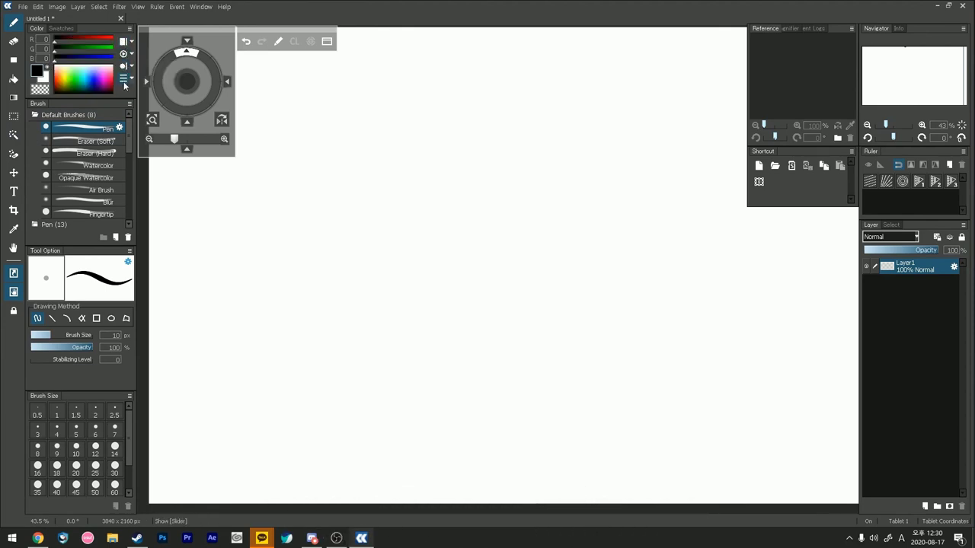
left_click(123, 43)
left_click(123, 44)
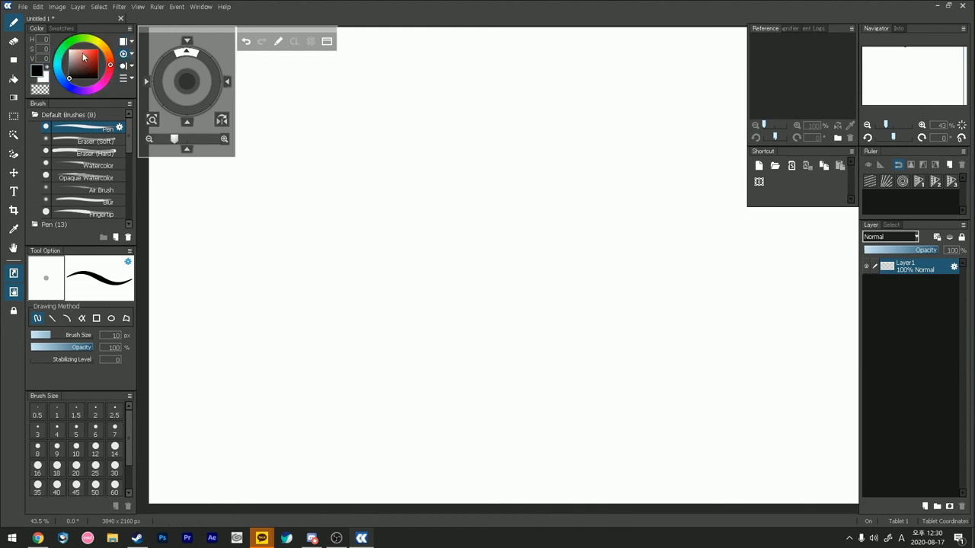
left_click(64, 29)
left_click(38, 29)
Step: Sample white from the canvas as the main color and set the main color back to black
mouse_move(130, 433)
left_mouse_down()
mouse_move(129, 453)
mouse_move(135, 427)
left_mouse_up()
right_click(309, 304)
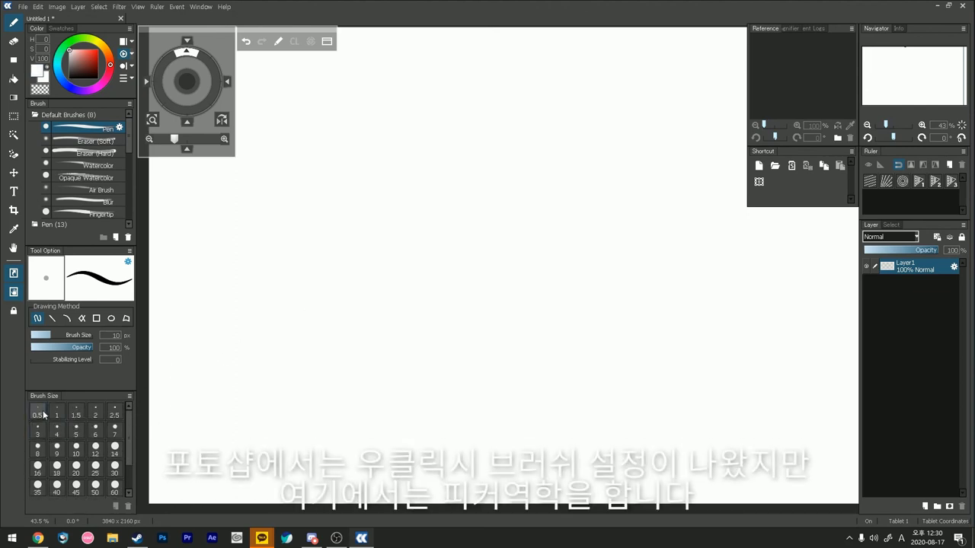
left_click_drag(84, 67, 89, 82)
Step: Set the background color to a bright blue with hue 213, saturation 100 and value 100
left_click(43, 79)
left_click(63, 79)
left_click(96, 50)
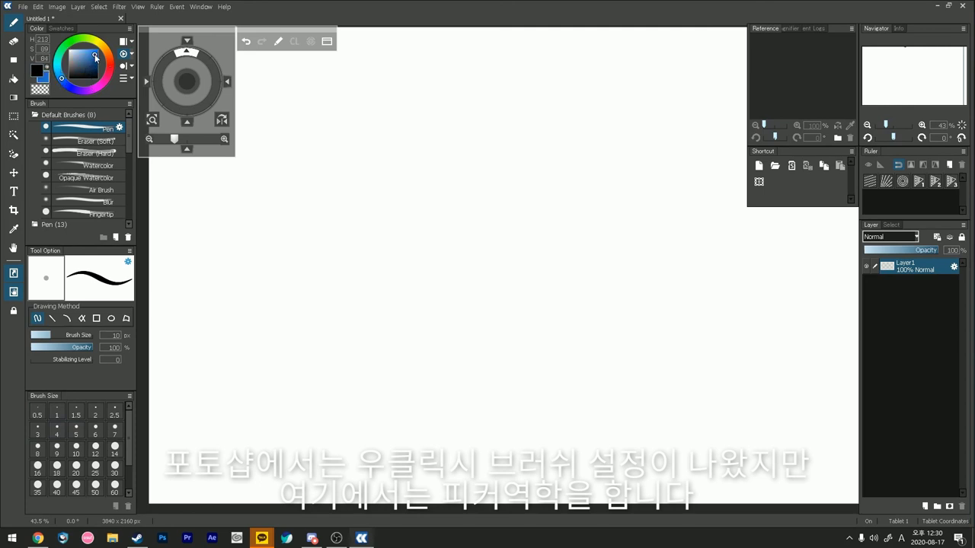
right_click(395, 332)
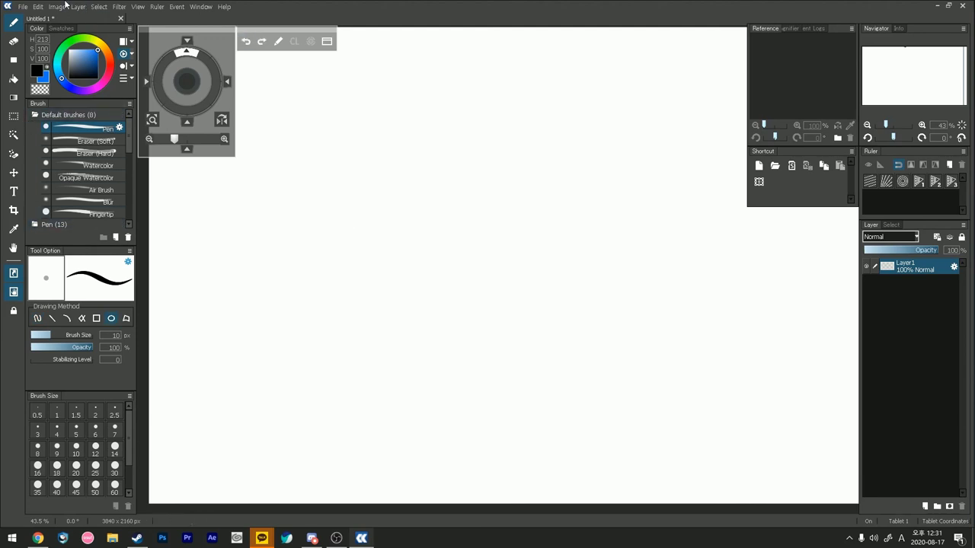
Step: Examine the available file, image, layer, filter and view commands and the list of default brushes
left_click(22, 7)
mouse_move(135, 7)
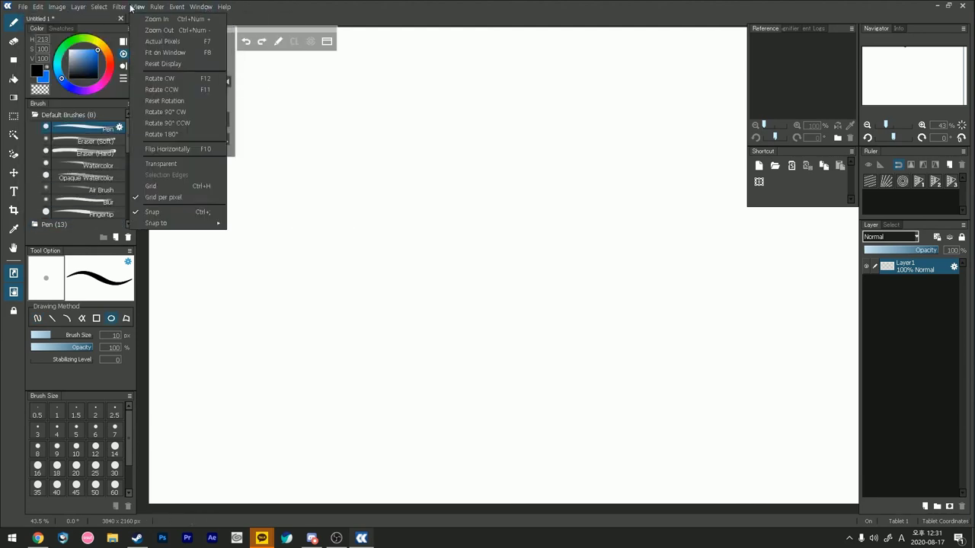
left_click(258, 18)
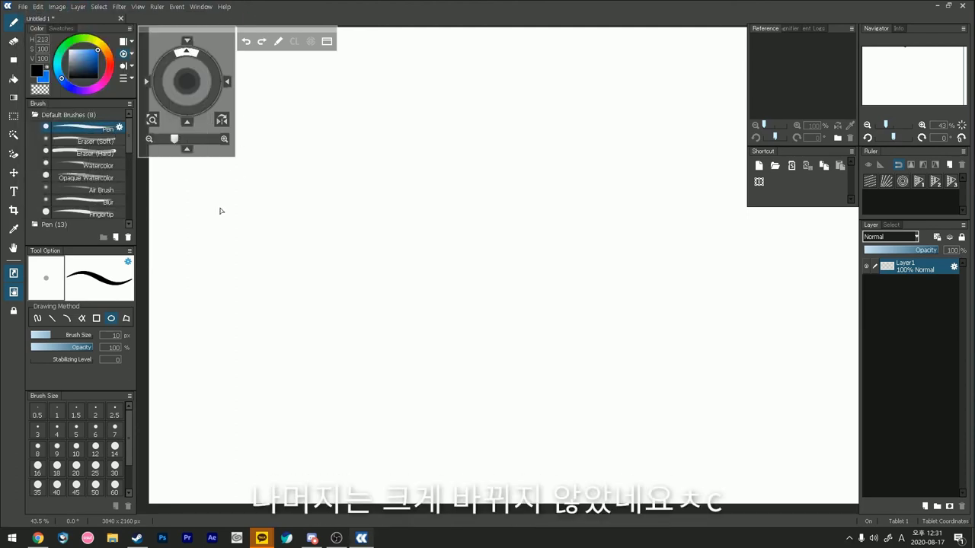
mouse_move(129, 141)
left_mouse_down()
mouse_move(130, 207)
mouse_move(135, 128)
left_mouse_up()
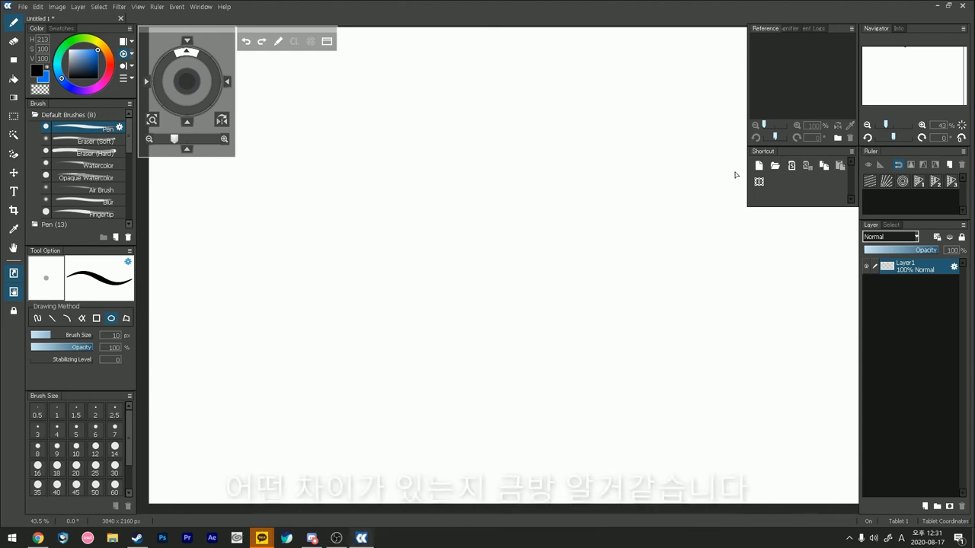
Step: Close the program with the Untitled 1 canvas open
left_click(957, 9)
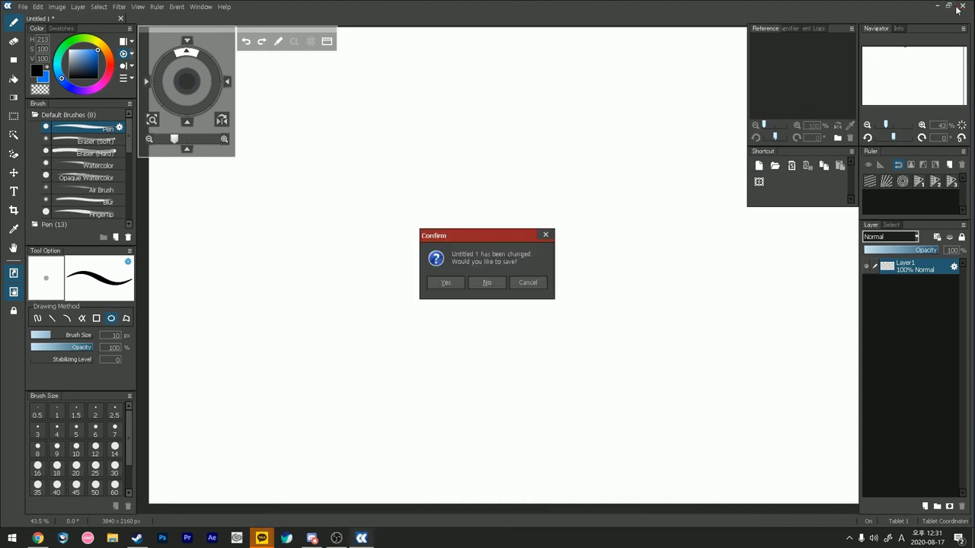